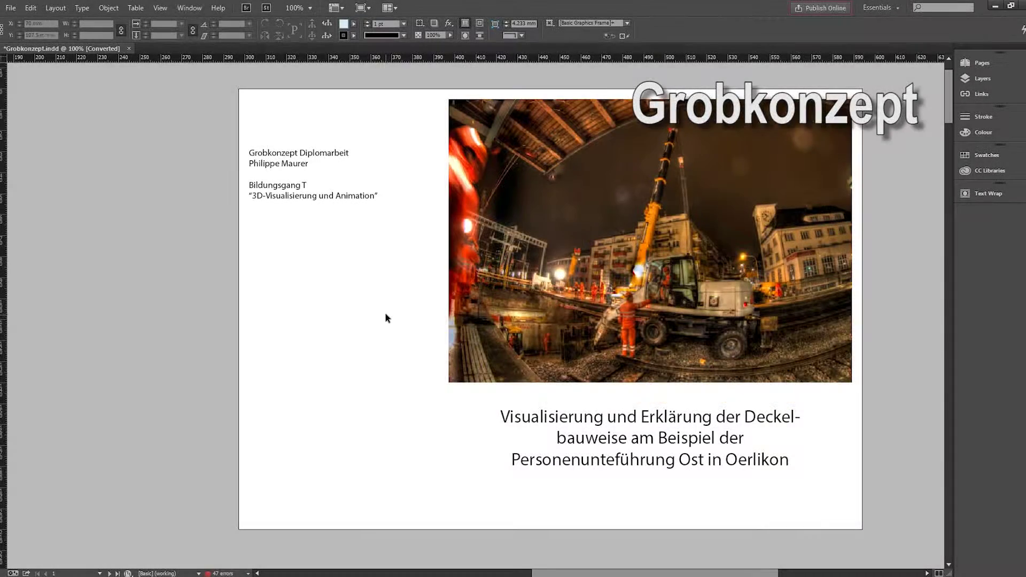
- Page through the Grobkonzept document from the title spread past the photo, map and scene pages
{"action": "scroll", "coordinate": [952, 118], "scroll_direction": "down", "scroll_amount": 5}
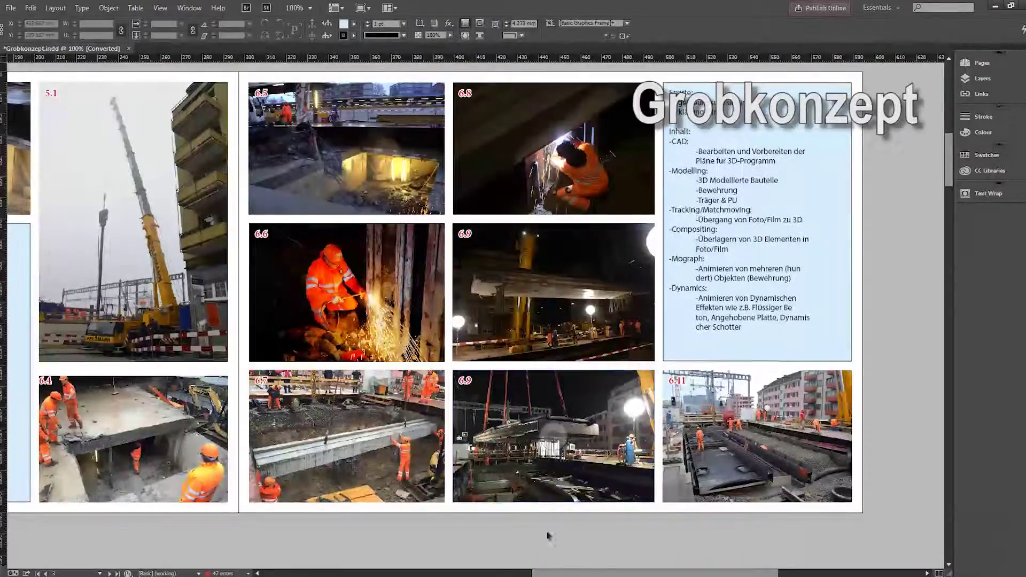
{"action": "scroll", "coordinate": [550, 538], "scroll_direction": "left", "scroll_amount": 3}
{"action": "scroll", "coordinate": [943, 230], "scroll_direction": "left", "scroll_amount": 3}
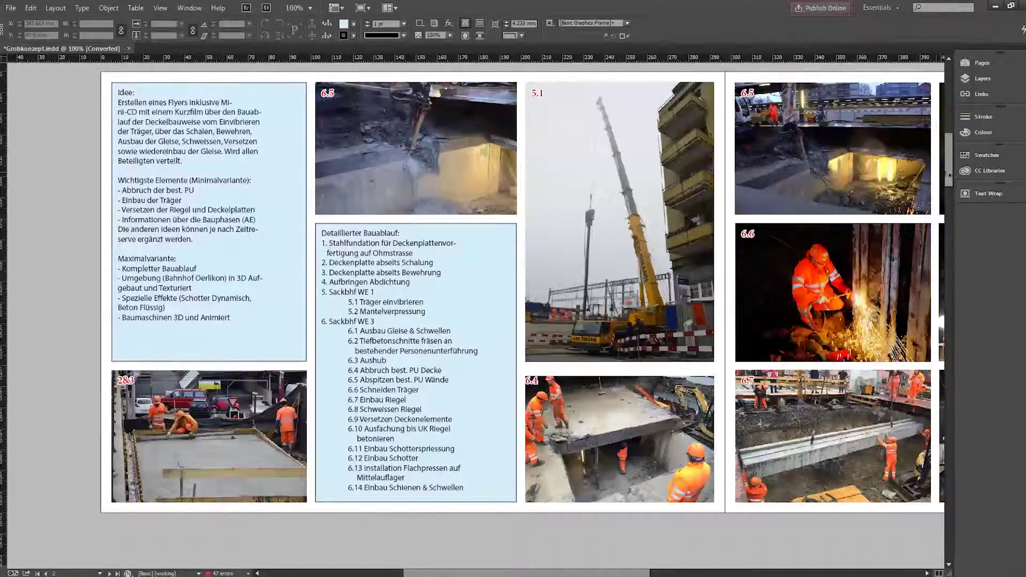
{"action": "scroll", "coordinate": [943, 229], "scroll_direction": "down", "scroll_amount": 3}
{"action": "scroll", "coordinate": [943, 230], "scroll_direction": "down", "scroll_amount": 5}
{"action": "scroll", "coordinate": [508, 542], "scroll_direction": "right", "scroll_amount": 5}
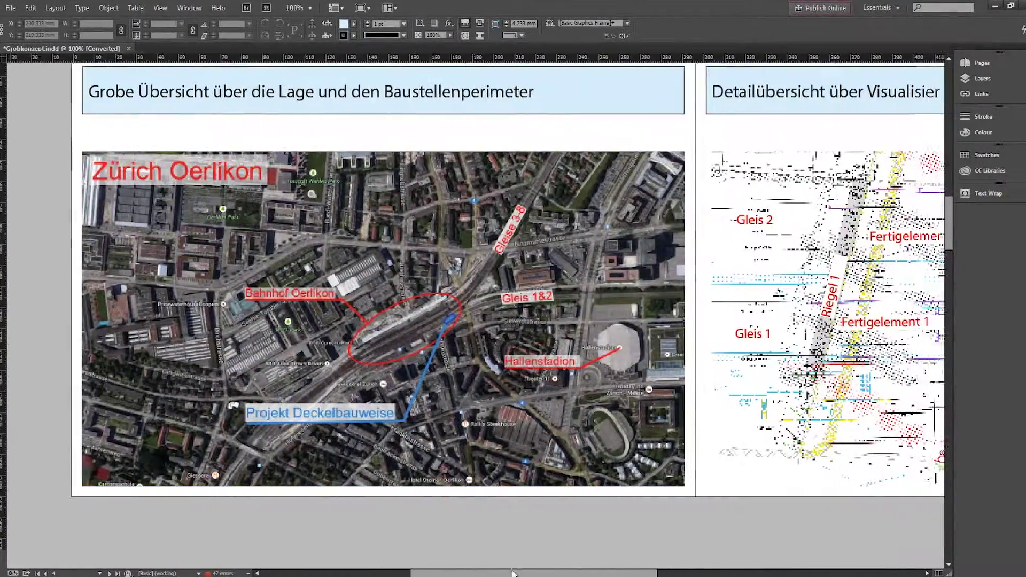
{"action": "scroll", "coordinate": [952, 286], "scroll_direction": "down", "scroll_amount": 5}
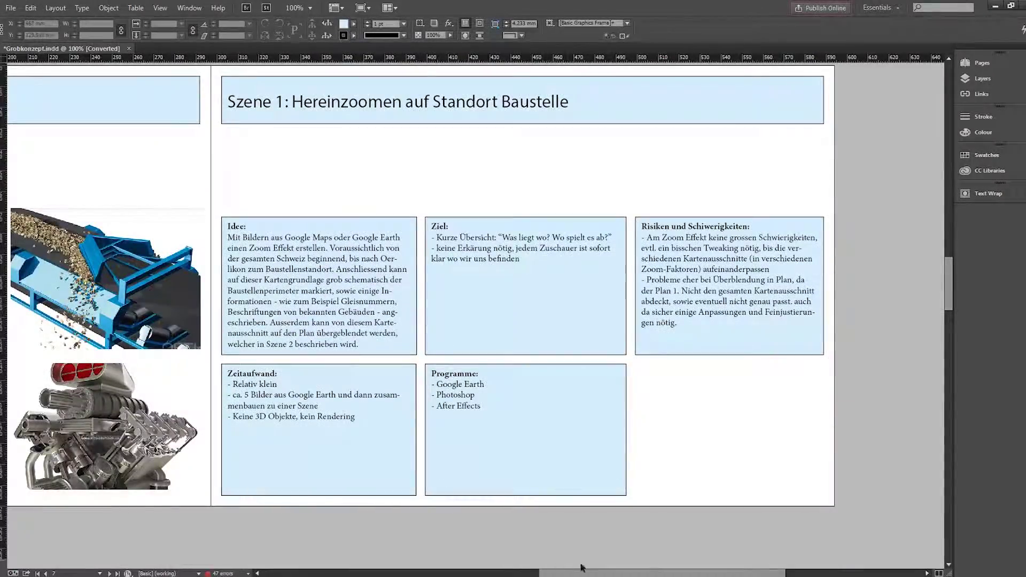
{"action": "scroll", "coordinate": [583, 567], "scroll_direction": "left", "scroll_amount": 5}
{"action": "scroll", "coordinate": [949, 283], "scroll_direction": "down", "scroll_amount": 5}
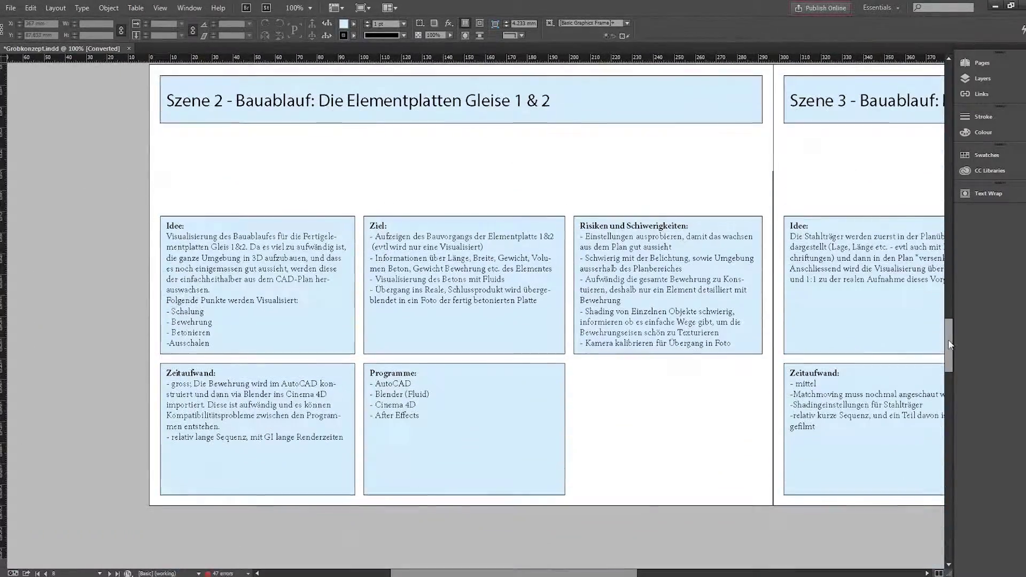
{"action": "scroll", "coordinate": [949, 283], "scroll_direction": "right", "scroll_amount": 5}
{"action": "scroll", "coordinate": [956, 374], "scroll_direction": "down", "scroll_amount": 5}
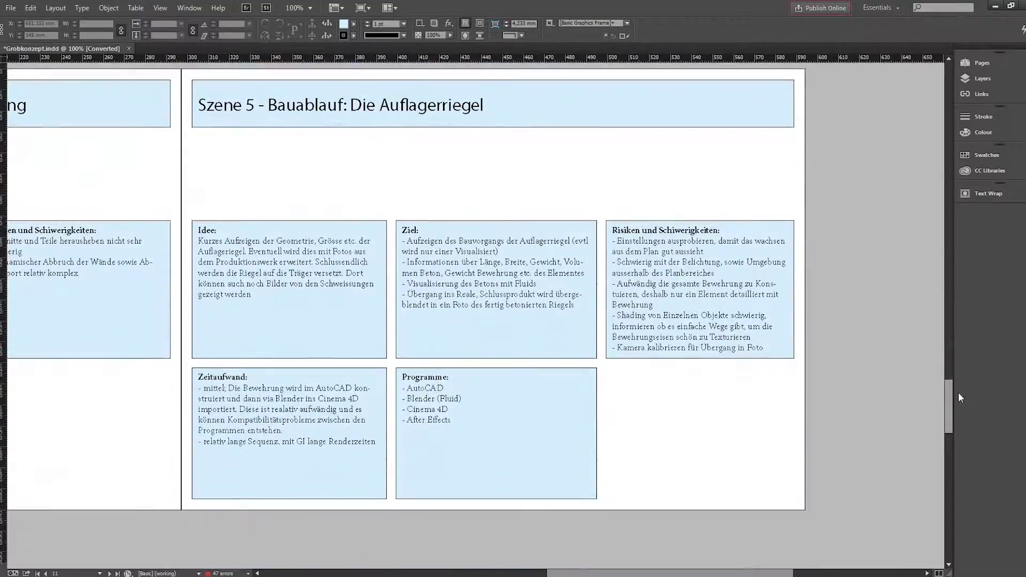
{"action": "scroll", "coordinate": [953, 398], "scroll_direction": "left", "scroll_amount": 5}
{"action": "scroll", "coordinate": [951, 409], "scroll_direction": "down", "scroll_amount": 5}
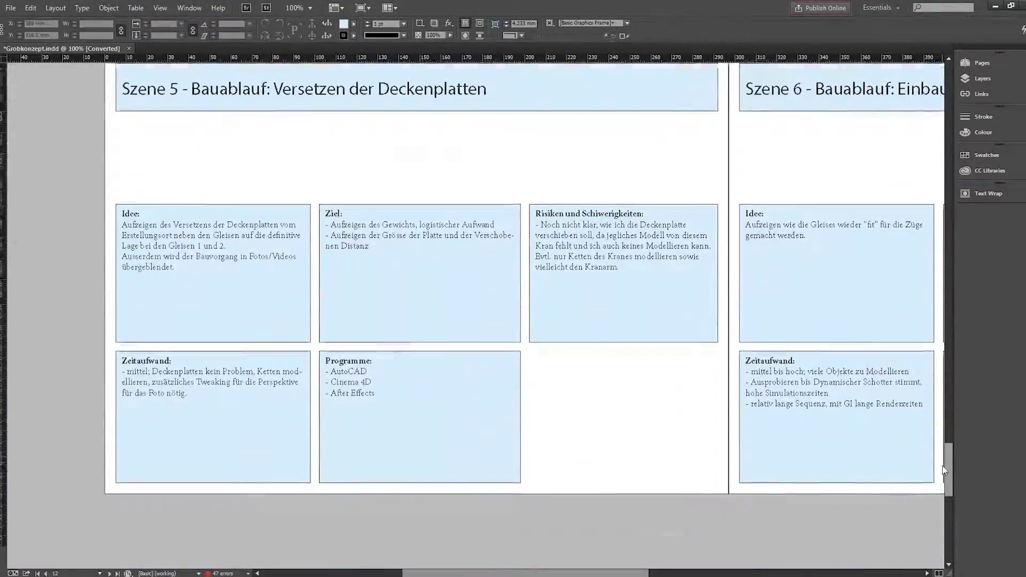
{"action": "scroll", "coordinate": [951, 409], "scroll_direction": "right", "scroll_amount": 5}
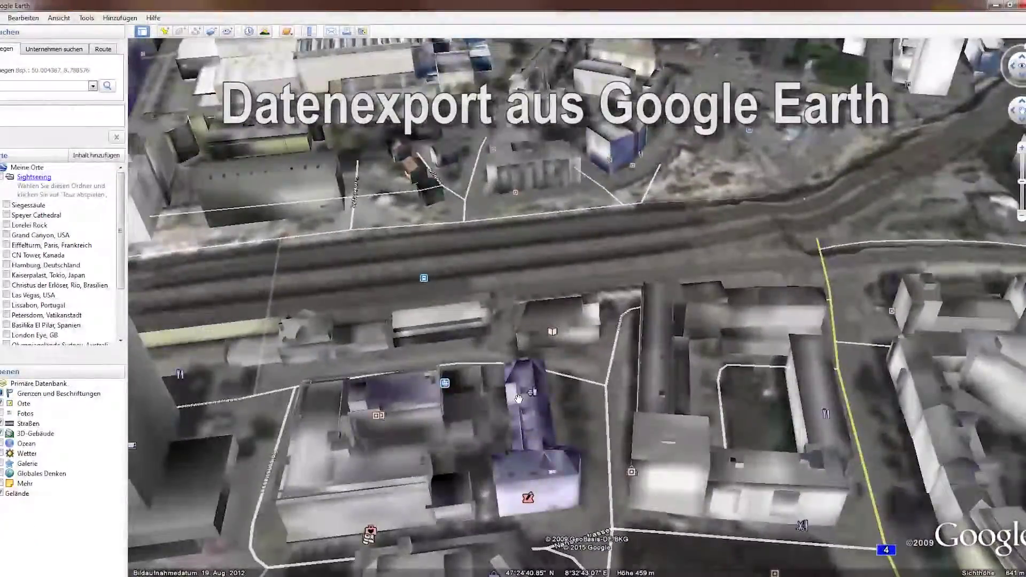
{"action": "scroll", "coordinate": [563, 302], "scroll_direction": "down", "scroll_amount": 5}
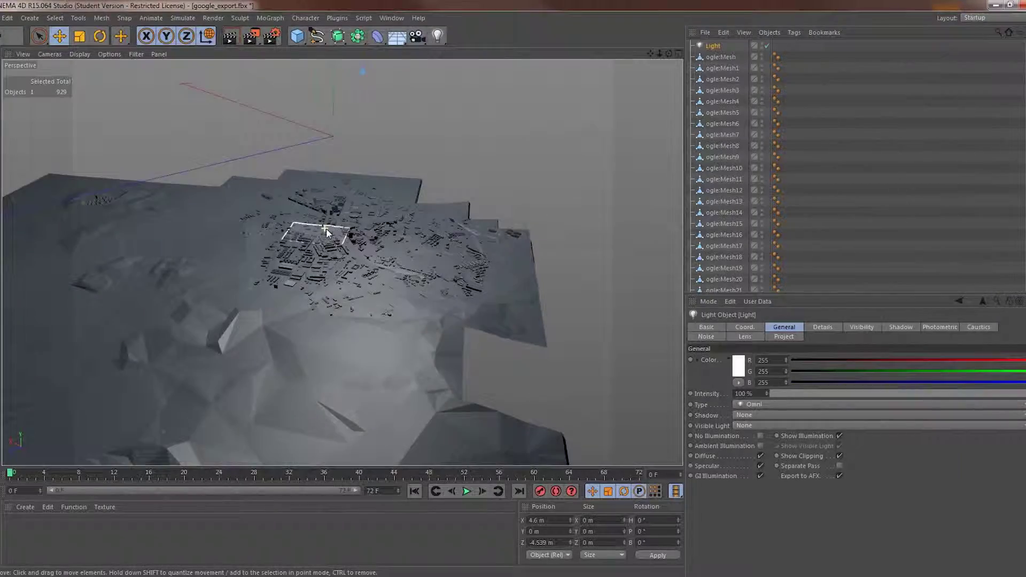
- Scroll back up to bring the Szene 5 and Szene 6 planning layouts into view
{"action": "scroll", "coordinate": [398, 280], "scroll_direction": "up", "scroll_amount": 10}
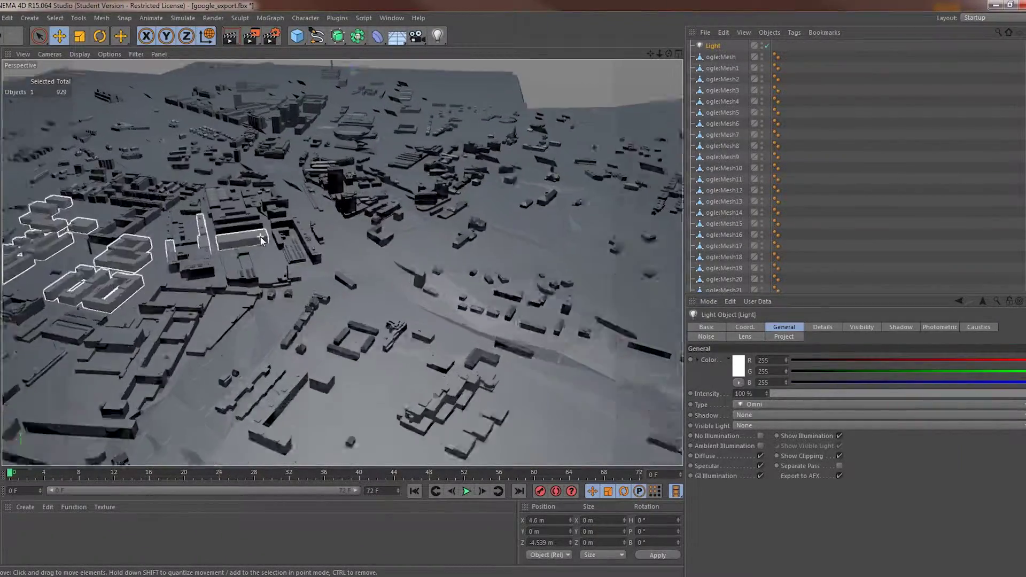
{"action": "scroll", "coordinate": [331, 183], "scroll_direction": "up", "scroll_amount": 3}
{"action": "scroll", "coordinate": [339, 258], "scroll_direction": "up", "scroll_amount": 3}
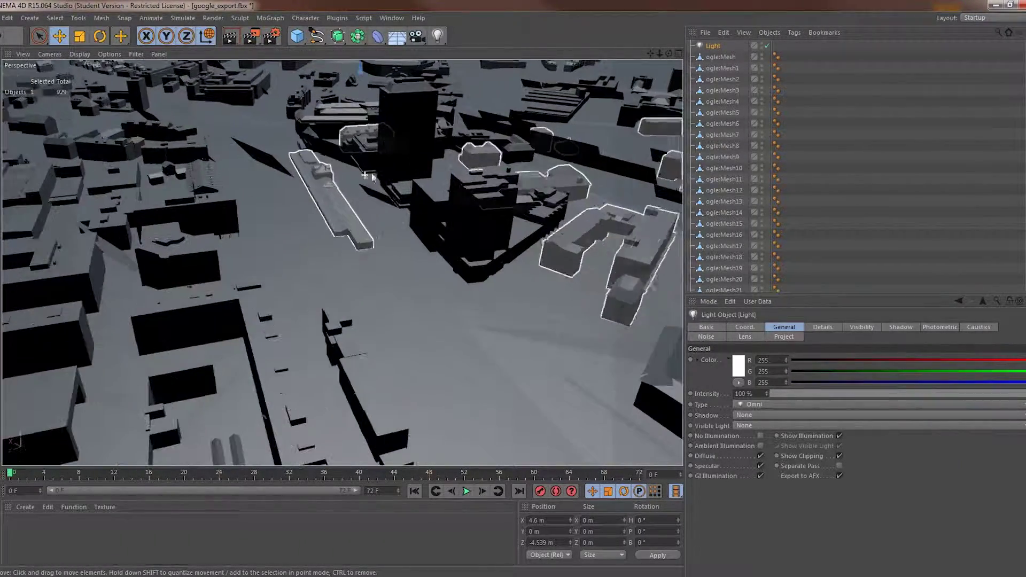
{"action": "scroll", "coordinate": [339, 258], "scroll_direction": "up", "scroll_amount": 2}
{"action": "scroll", "coordinate": [342, 262], "scroll_direction": "up", "scroll_amount": 3}
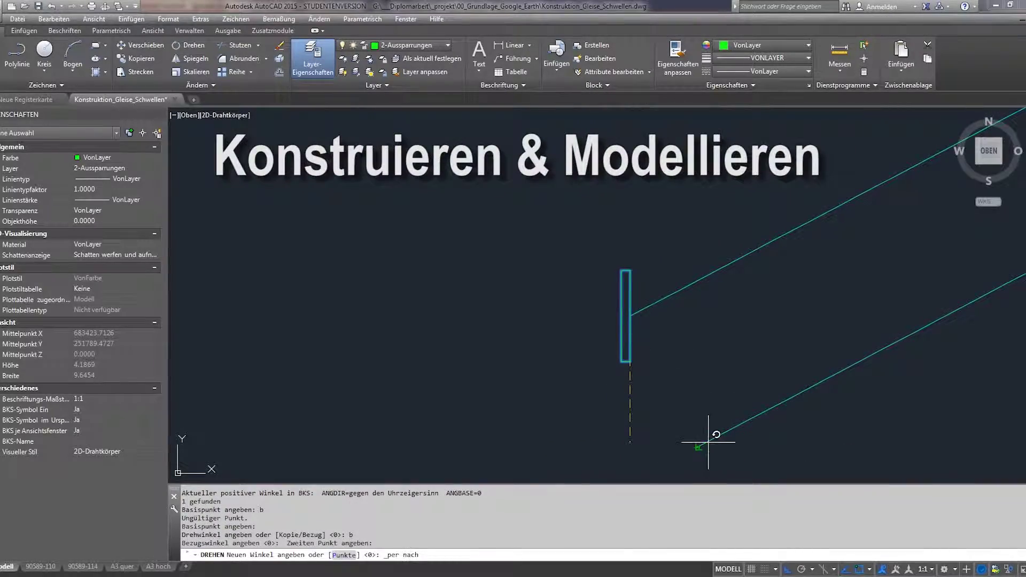
- Pick the upper track line to array the green sleepers along it
{"action": "left_click", "coordinate": [699, 278]}
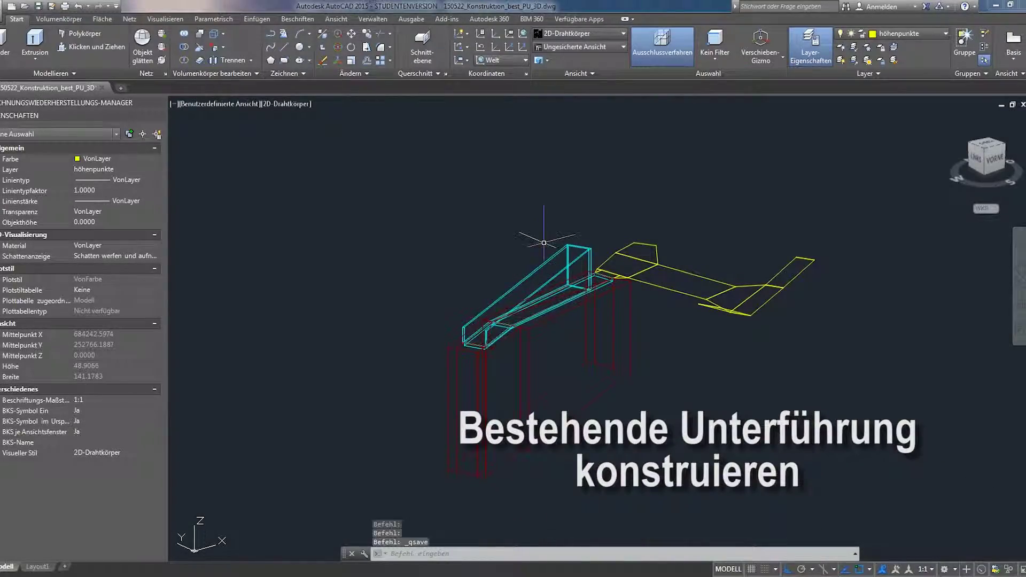
- Switch to plan view with DRSICHT, shade the underpass in Graustufen and orbit around it
{"action": "type", "text": "drsicht"}
{"action": "key", "text": "Return"}
{"action": "key", "text": "Return"}
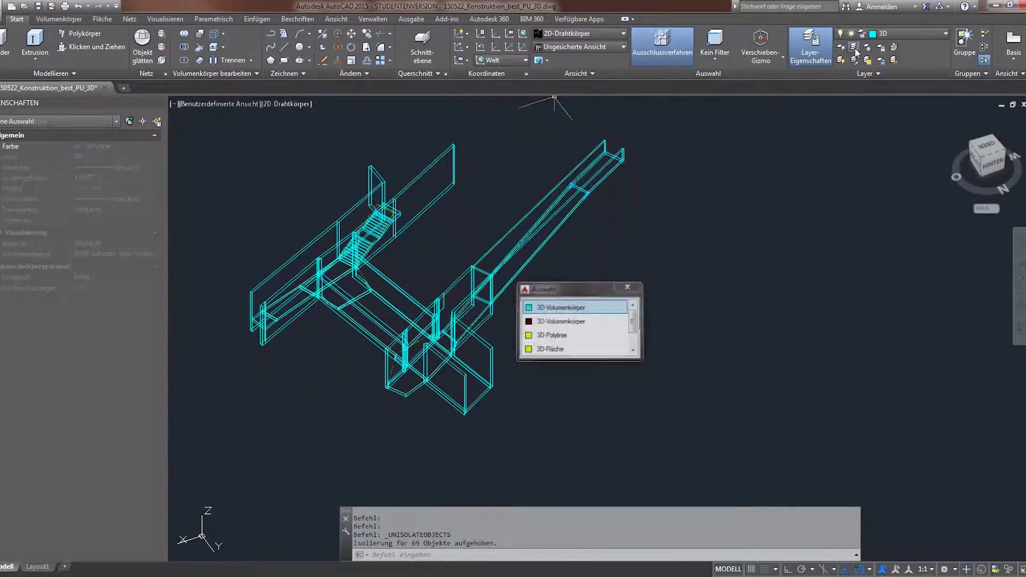
{"action": "left_click", "coordinate": [287, 103]}
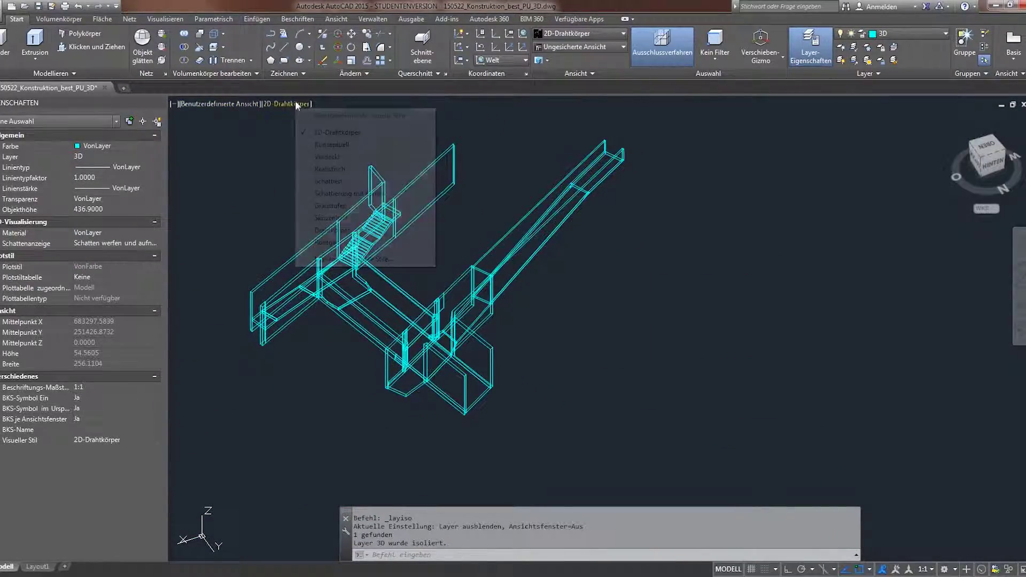
{"action": "left_click", "coordinate": [330, 206]}
{"action": "middle_click_drag", "start_coordinate": [406, 224], "coordinate": [554, 218], "text": "shift"}
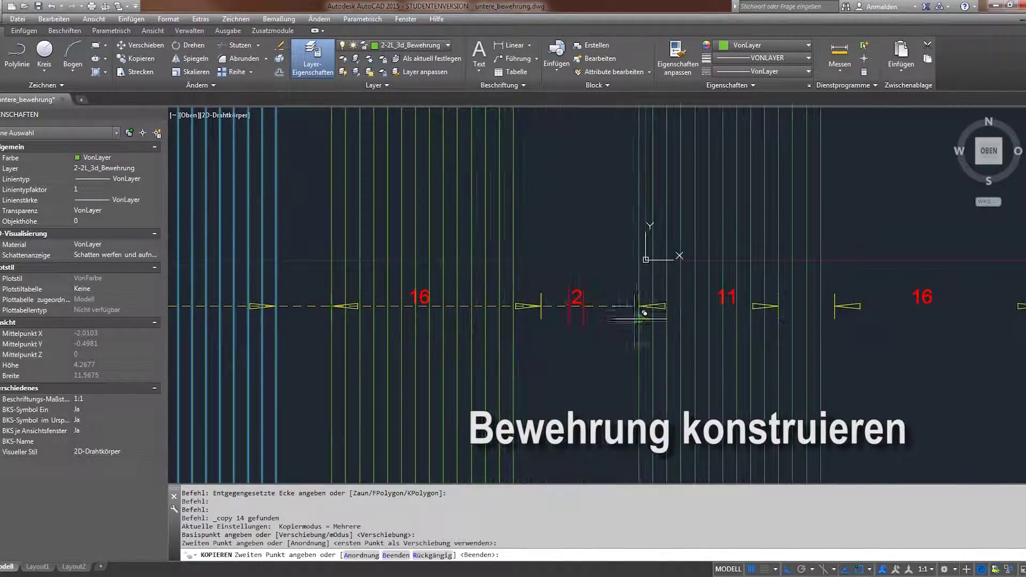
- Pan the untere_bewehrung plan toward the next rebar positions to place copies
{"action": "middle_click_drag", "start_coordinate": [800, 330], "coordinate": [574, 330]}
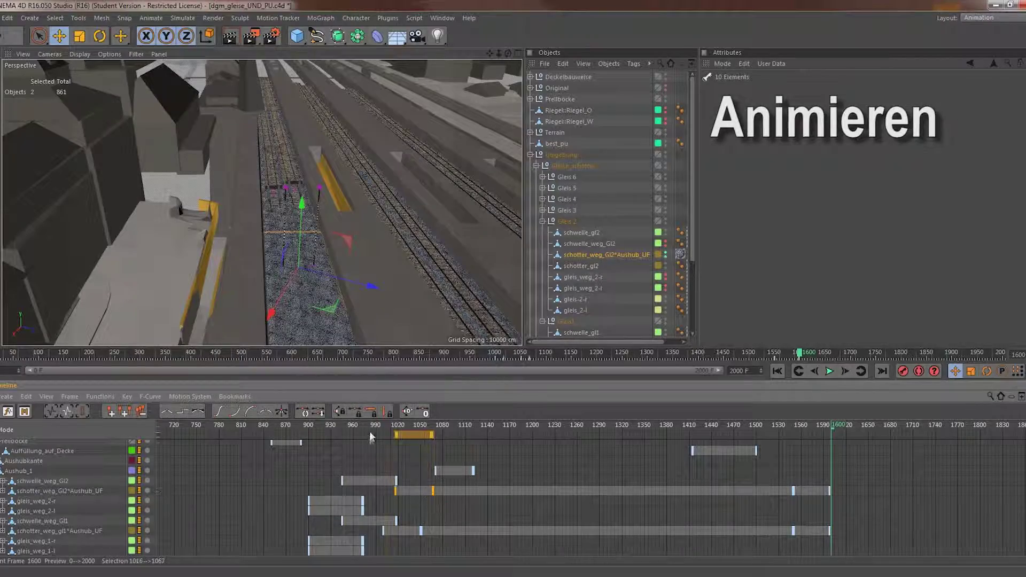
- Scrub the excavation animation, then copy the gleis_weg_2-r track keys to around frame 1599
{"action": "left_click_drag", "start_coordinate": [457, 438], "coordinate": [485, 439]}
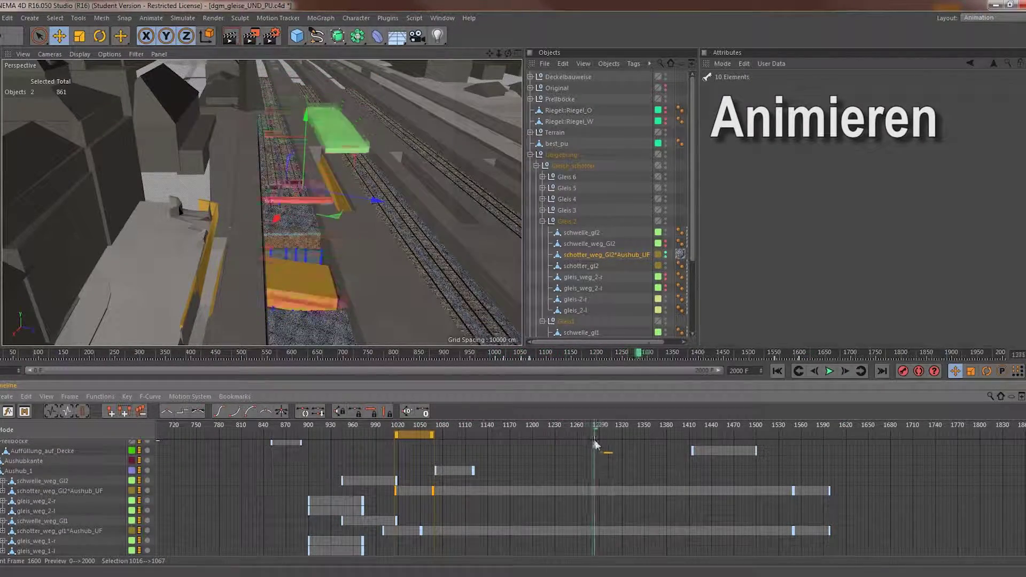
{"action": "left_click_drag", "start_coordinate": [595, 444], "coordinate": [785, 454]}
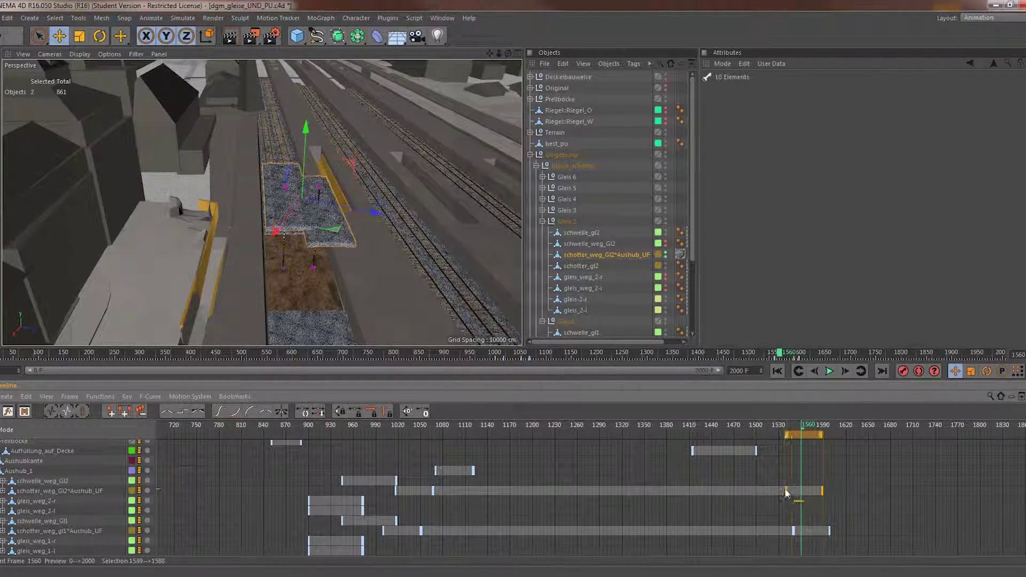
{"action": "left_click", "coordinate": [27, 501]}
{"action": "left_click_drag", "start_coordinate": [343, 445], "coordinate": [829, 481], "text": "ctrl"}
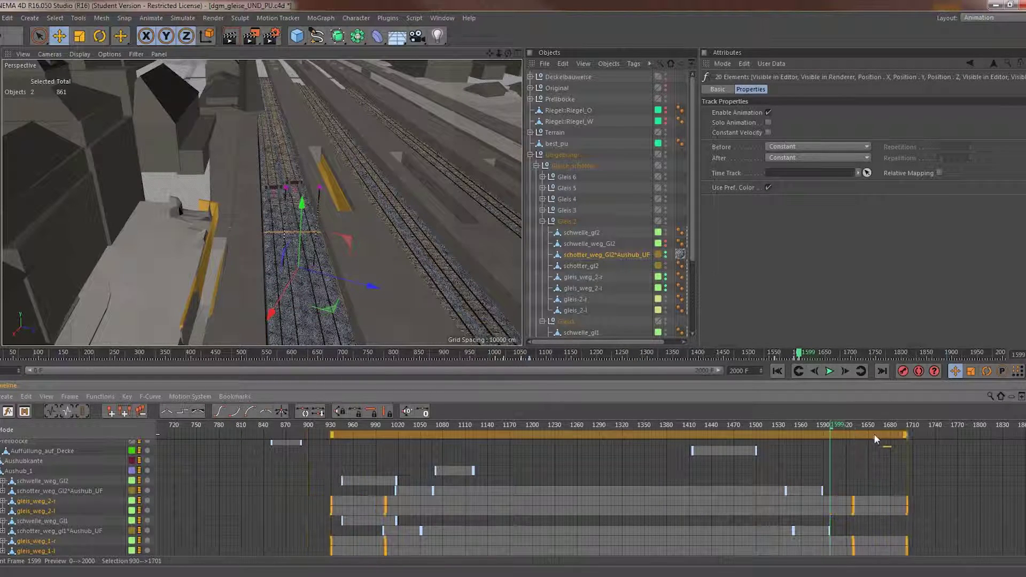
{"action": "left_click", "coordinate": [829, 492]}
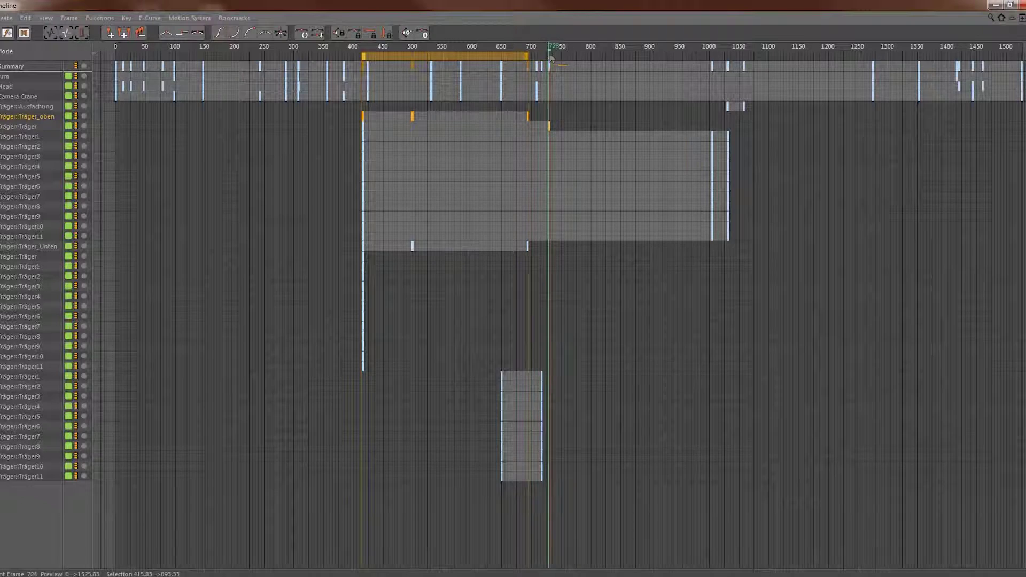
- Shift the Träger beam keys about 90 frames later, moving the key column to frame 505
{"action": "left_click_drag", "start_coordinate": [445, 58], "coordinate": [500, 60]}
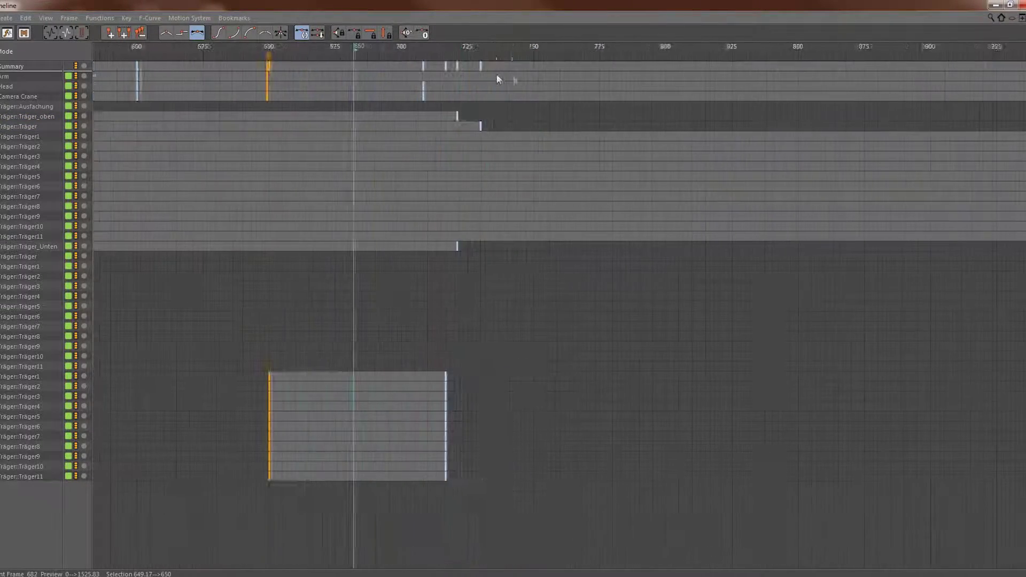
{"action": "scroll", "coordinate": [363, 247], "scroll_direction": "left", "scroll_amount": 5}
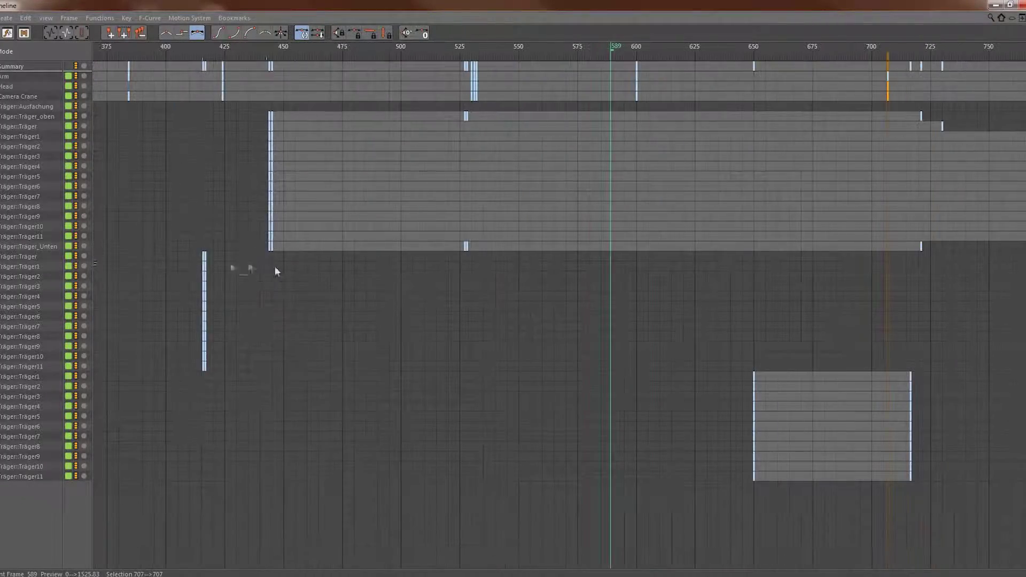
{"action": "left_click_drag", "start_coordinate": [299, 127], "coordinate": [418, 127]}
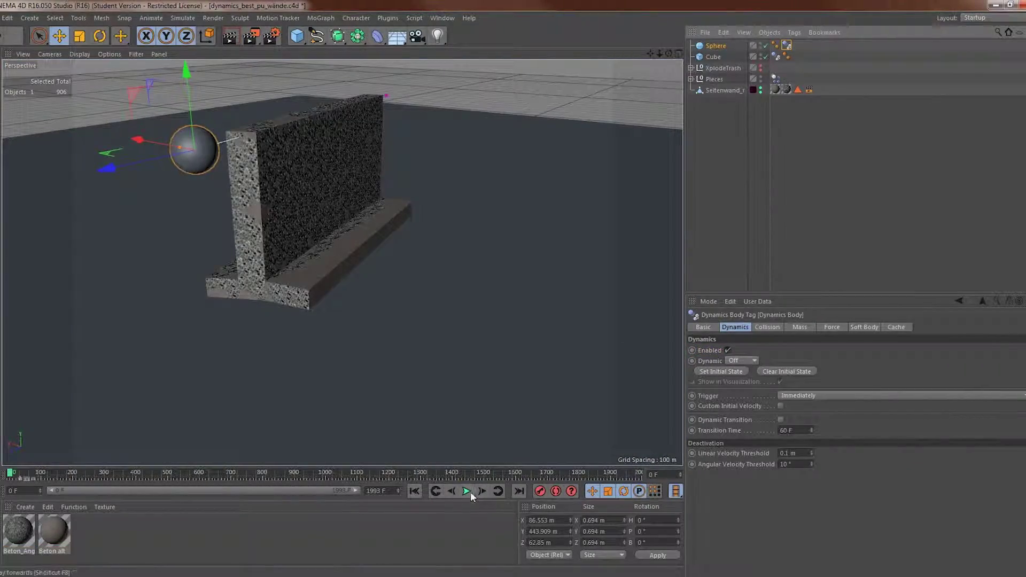
- Play the Dynamics Body simulation until the sphere shatters the wall, then stop it
{"action": "left_click", "coordinate": [466, 492]}
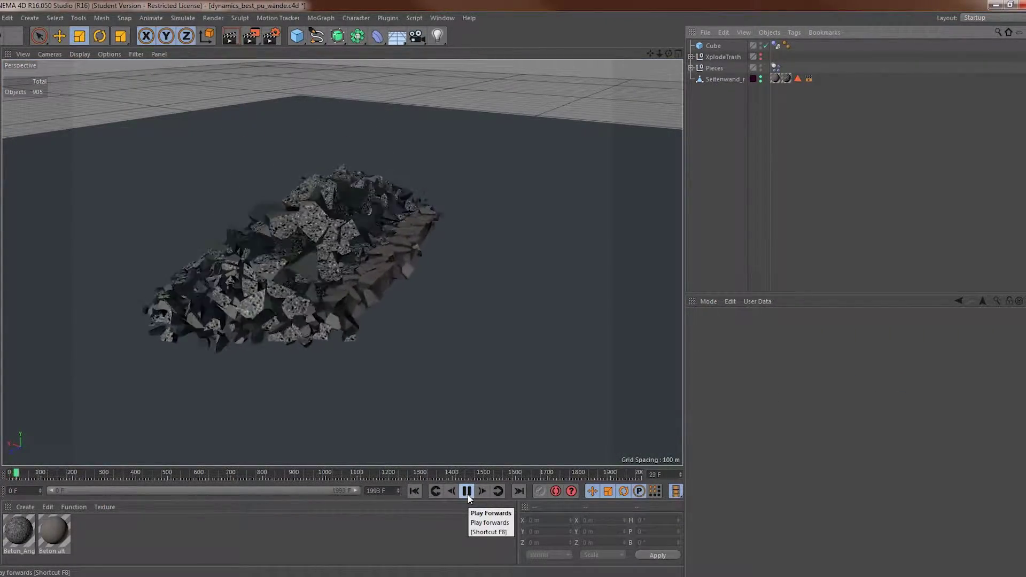
{"action": "left_click", "coordinate": [24, 473]}
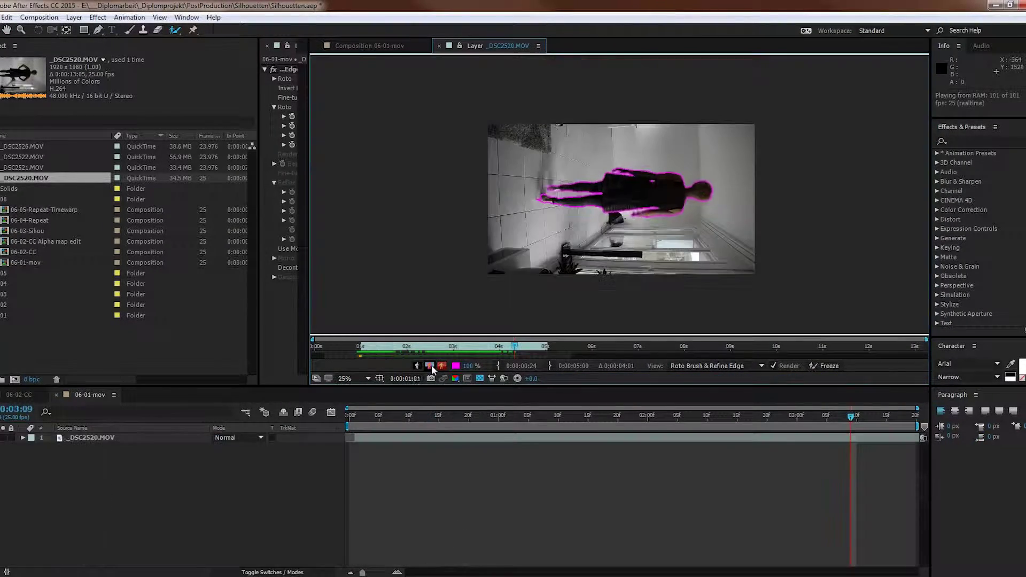
- Switch the Layer panel to Alpha view to preview the Roto Brush matte in black and white
{"action": "left_click", "coordinate": [427, 366]}
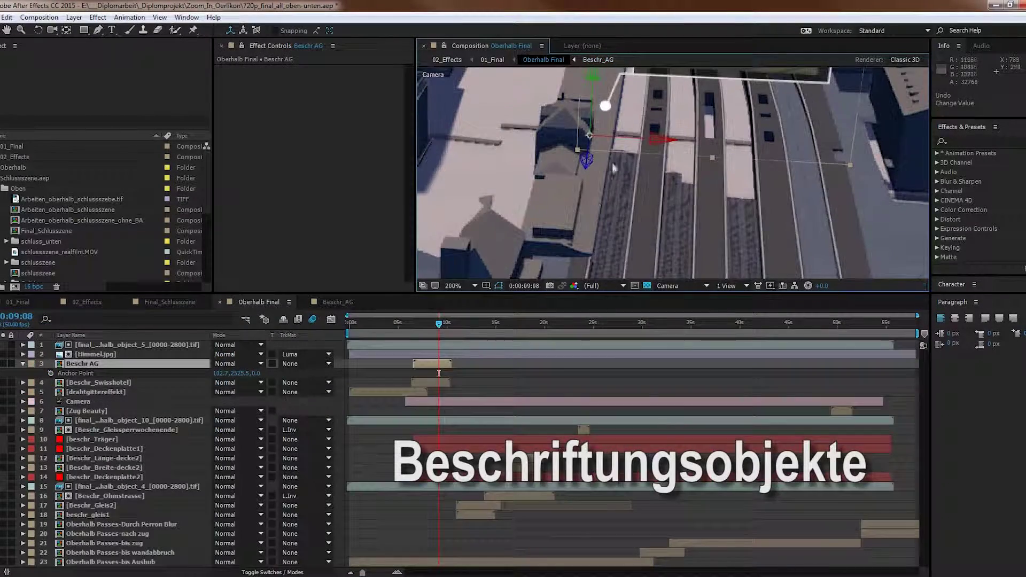
- Set the Beschr AG anchor point X to 185.7 and select the Beschriftungsobj r shape layer
{"action": "left_click_drag", "start_coordinate": [220, 373], "coordinate": [275, 377]}
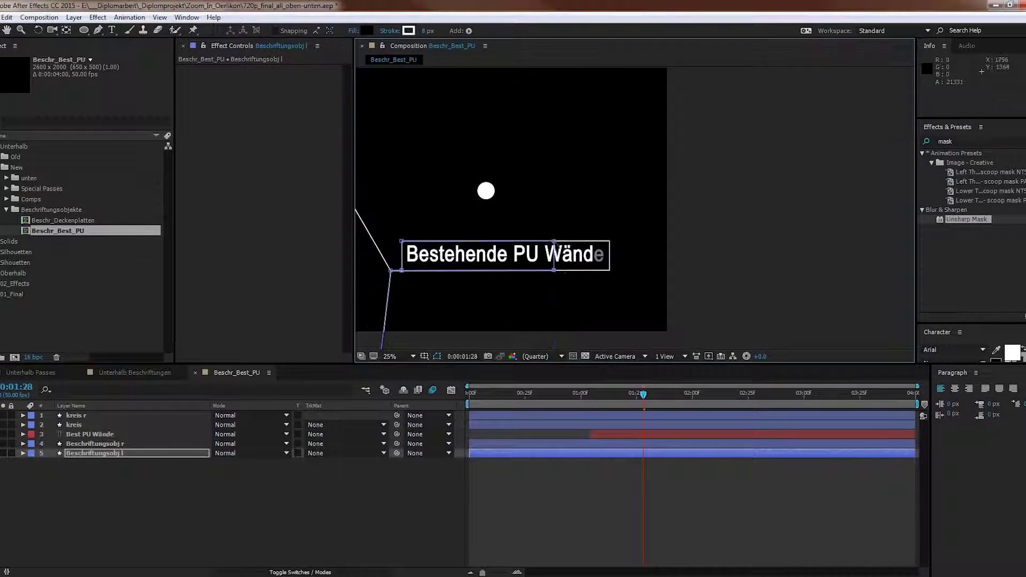
{"action": "scroll", "coordinate": [523, 463], "scroll_direction": "up", "scroll_amount": 5, "text": "alt"}
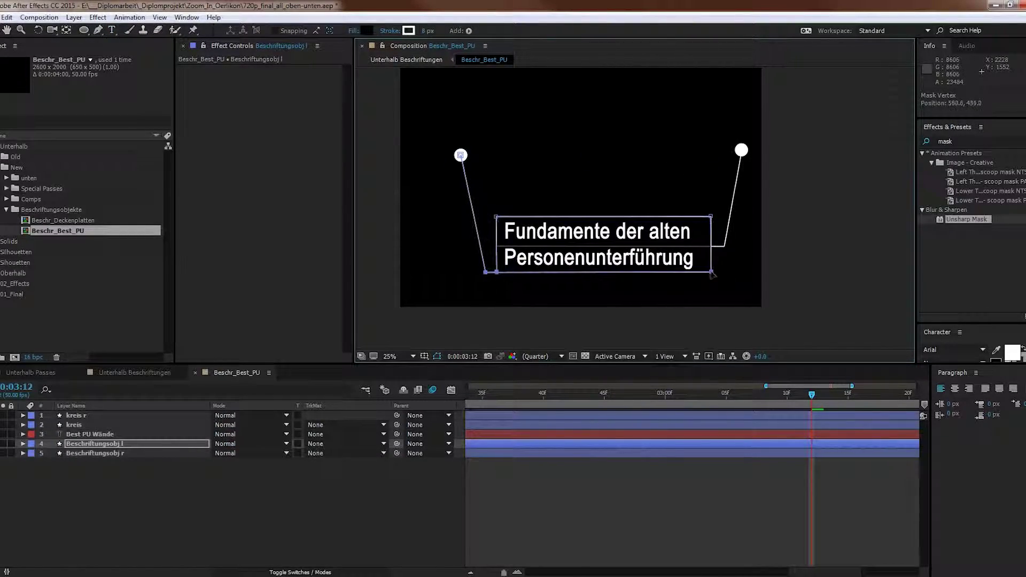
{"action": "left_click", "coordinate": [726, 245]}
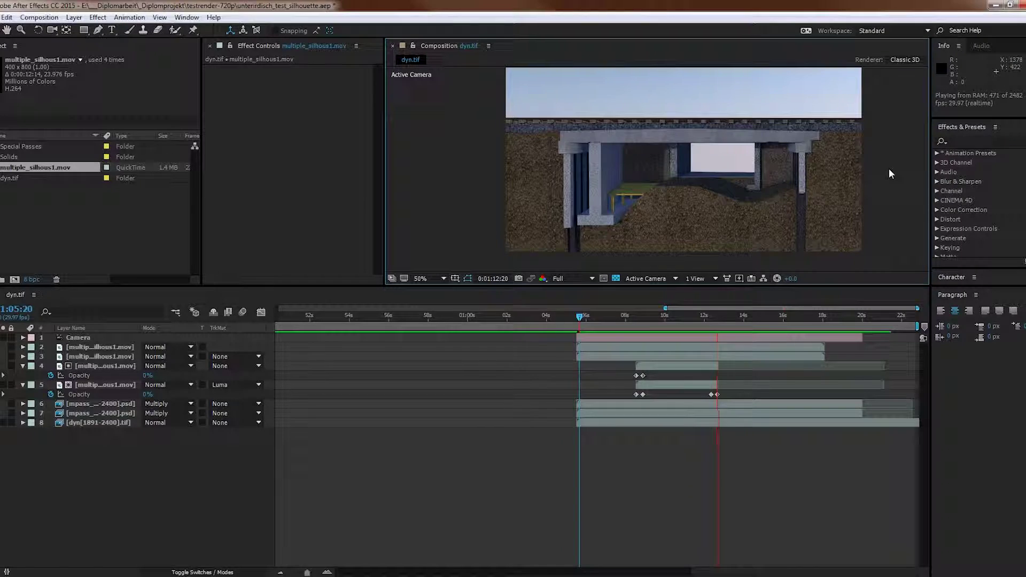
- Add a Beschr_Ohmstrasse Opacity keyframe at 0:00:14:06, then return to the layer's in point
{"action": "key", "text": "t"}
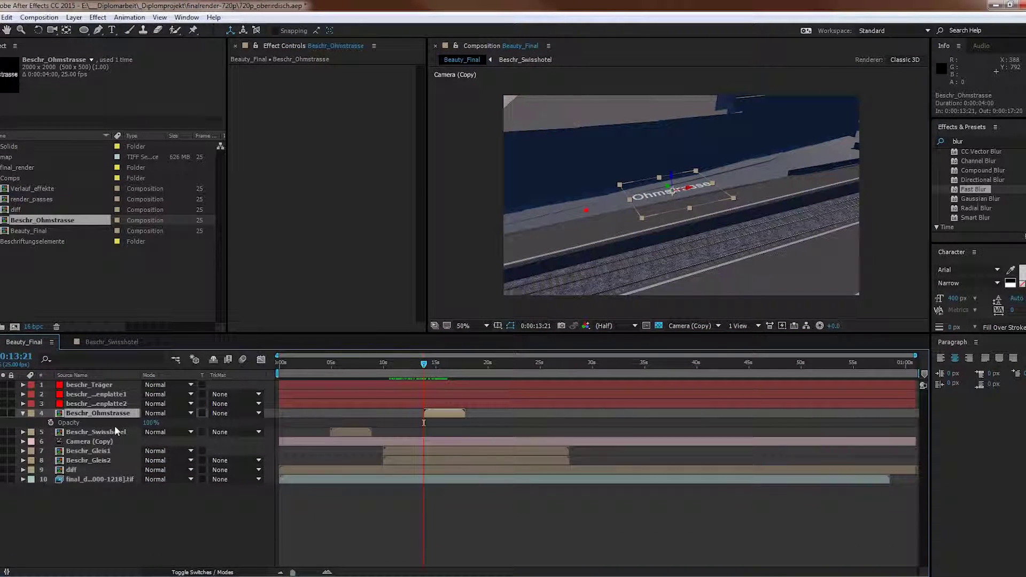
{"action": "left_click_drag", "start_coordinate": [424, 368], "coordinate": [427, 369]}
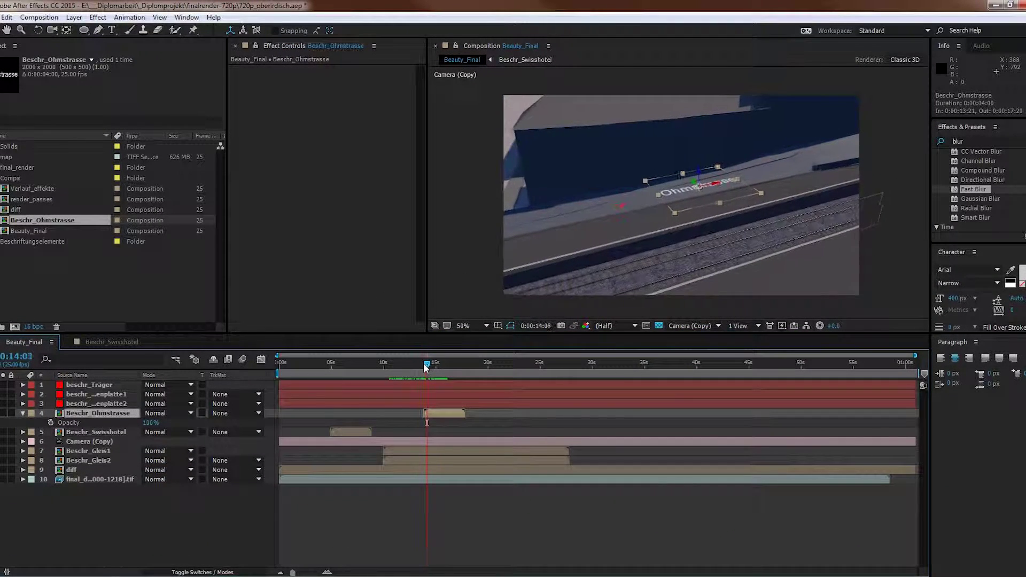
{"action": "left_click", "coordinate": [50, 422]}
{"action": "key", "text": "i"}
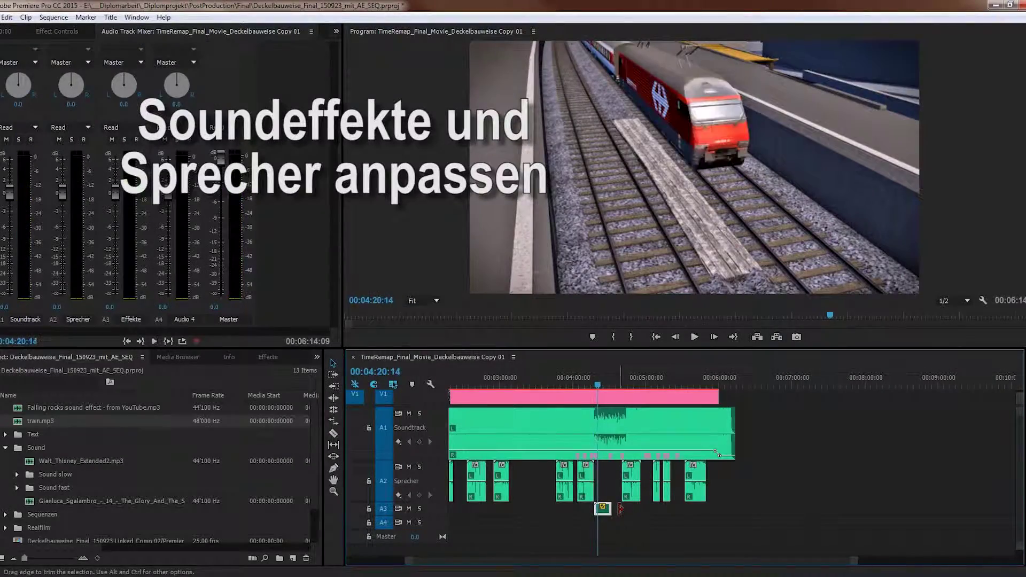
- Zoom the timeline, nudge train.mp3 on A3 slightly later, and play back to check timing
{"action": "key", "text": "equal"}
{"action": "key", "text": "equal"}
{"action": "left_click_drag", "start_coordinate": [603, 510], "coordinate": [613, 512]}
{"action": "key", "text": "space"}
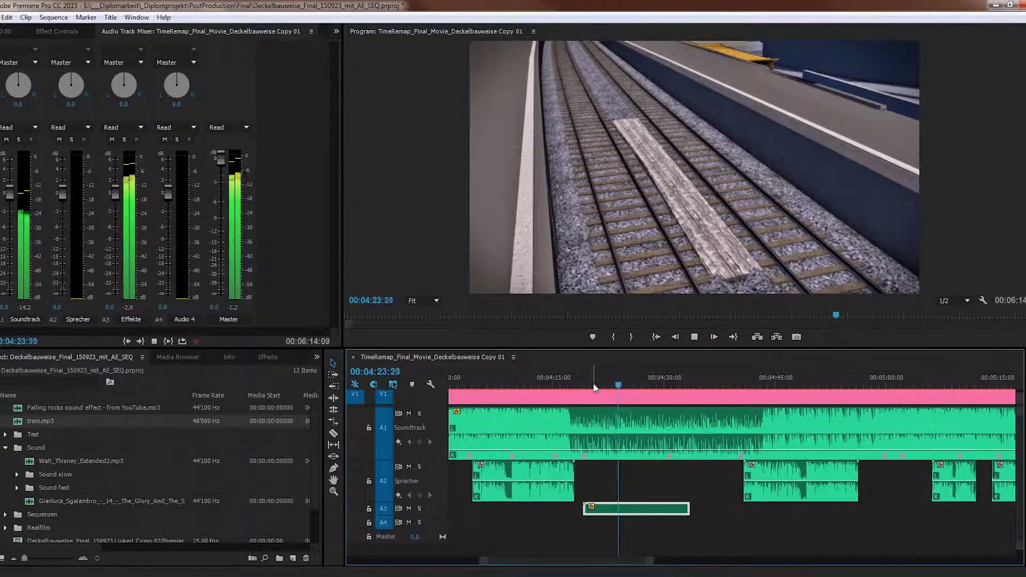